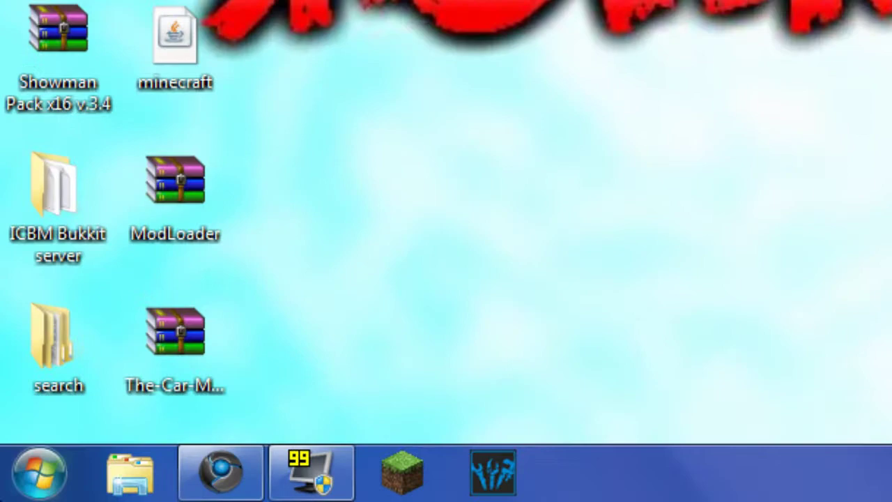
Open Computer's System properties and confirm Windows 7 Home Premium runs as a 64-bit system.
{"action": "key", "text": "super"}
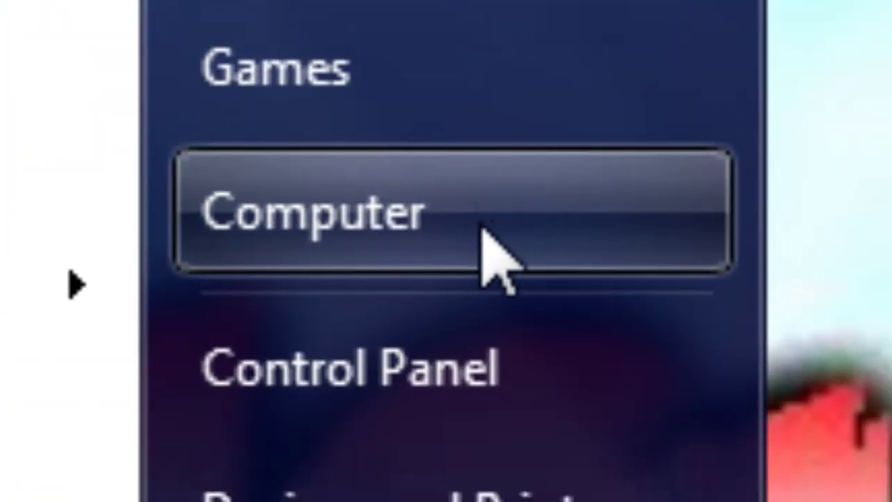
{"action": "right_click", "coordinate": [519, 205]}
{"action": "left_click", "coordinate": [592, 307]}
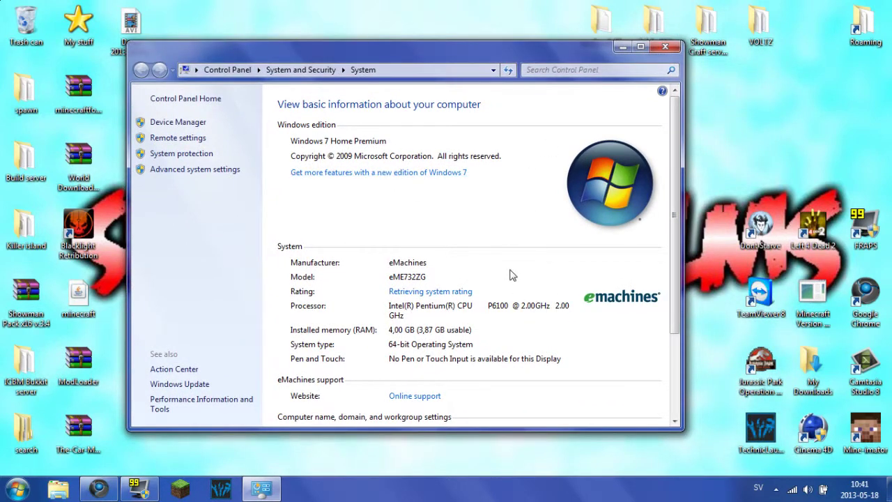
{"action": "scroll", "coordinate": [508, 273], "scroll_direction": "down", "scroll_amount": 1}
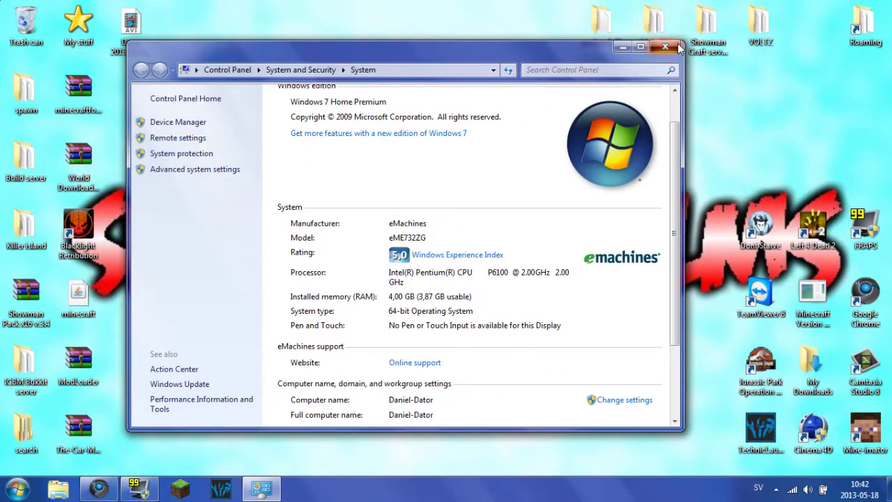
Close System and download WinRAR x64 5.00 beta 3 from the RARLAB downloads page.
{"action": "left_click", "coordinate": [665, 47]}
{"action": "left_click", "coordinate": [101, 489]}
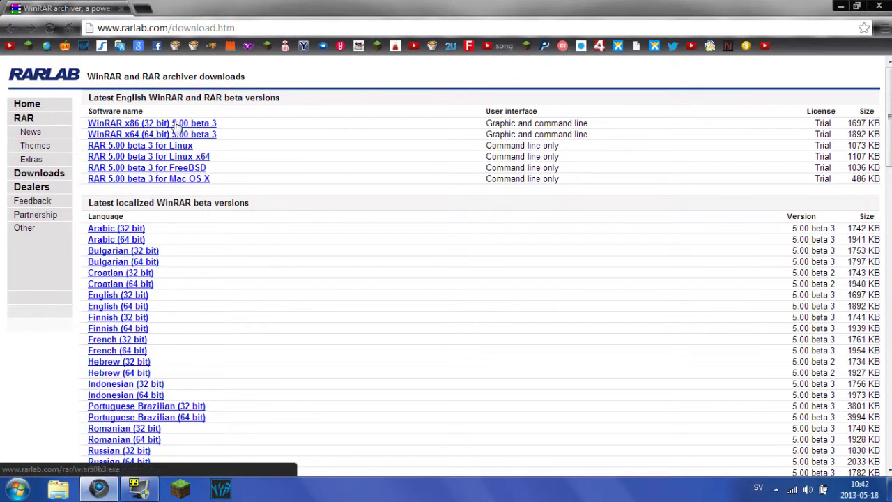
{"action": "left_click", "coordinate": [143, 138]}
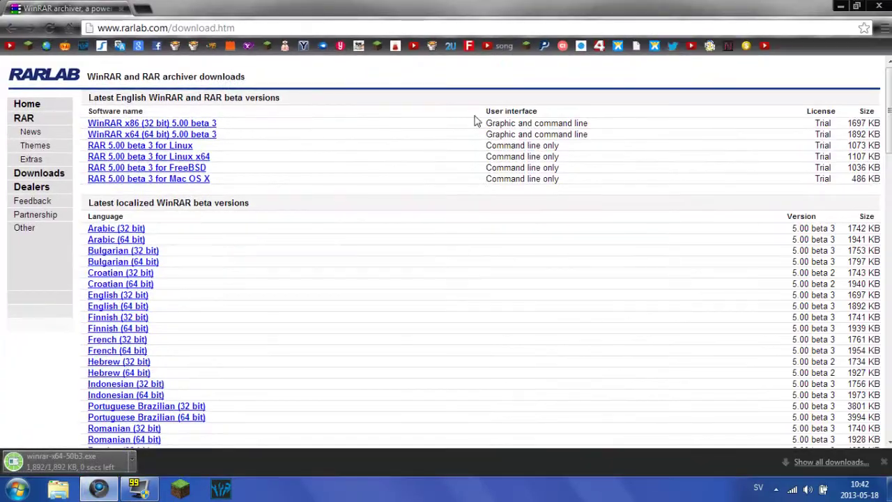
Save winrar-x64-50b3.exe onto the desktop and minimize Chrome.
{"action": "left_click_drag", "start_coordinate": [607, 8], "coordinate": [836, 28]}
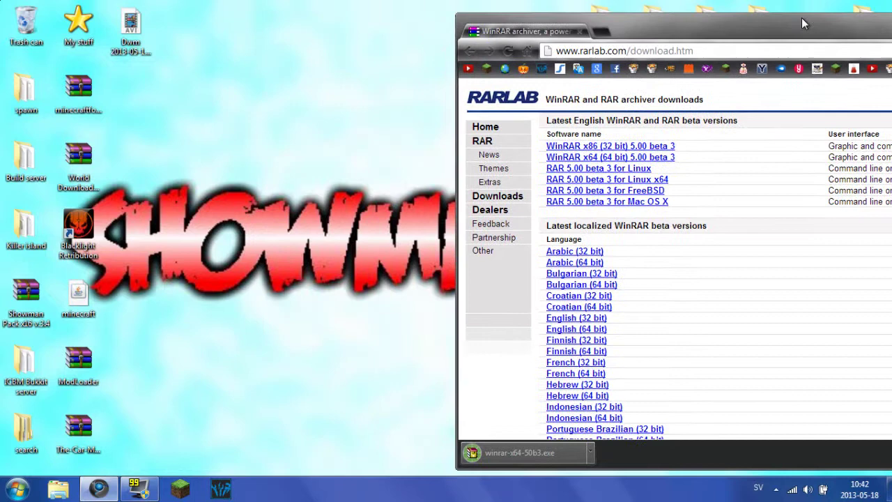
{"action": "left_click_drag", "start_coordinate": [510, 466], "coordinate": [356, 178]}
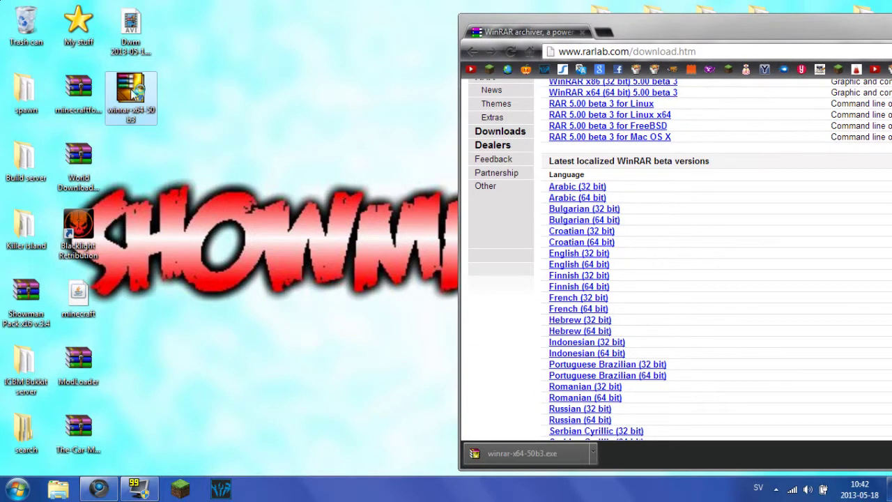
{"action": "left_click_drag", "start_coordinate": [766, 16], "coordinate": [746, 38]}
{"action": "left_click", "coordinate": [699, 24]}
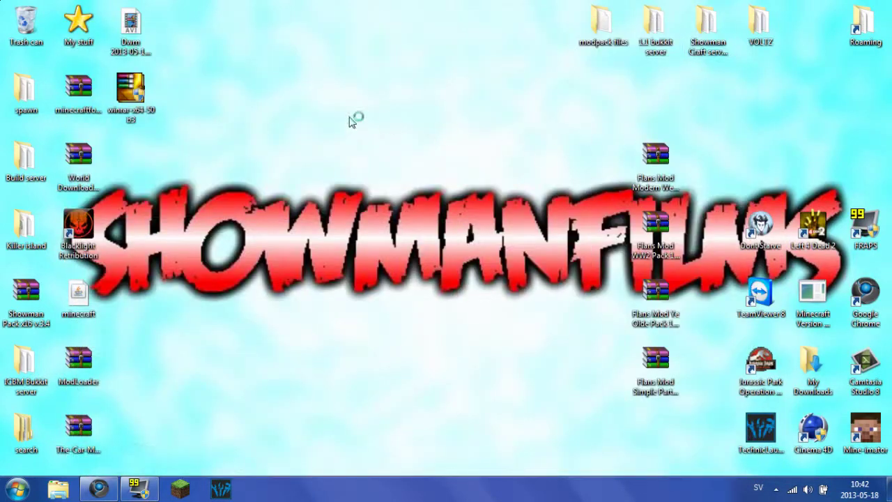
Run winrar-x64-50b3.exe and install it into the default C:\Program Files\WinRAR folder.
{"action": "key", "text": "Return"}
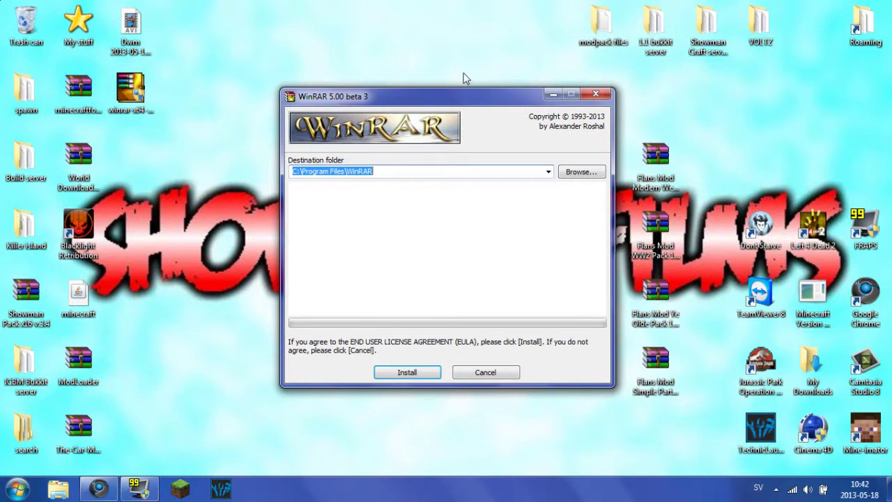
{"action": "left_click_drag", "start_coordinate": [313, 134], "coordinate": [293, 110]}
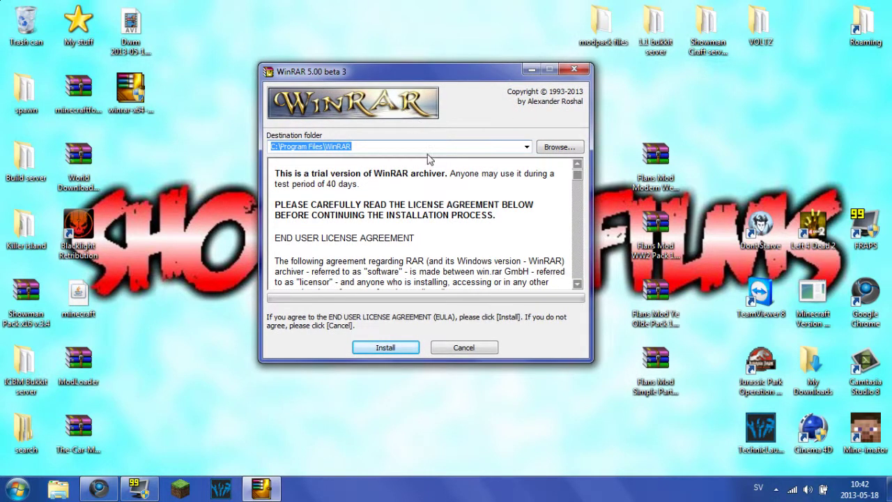
{"action": "left_click", "coordinate": [328, 146]}
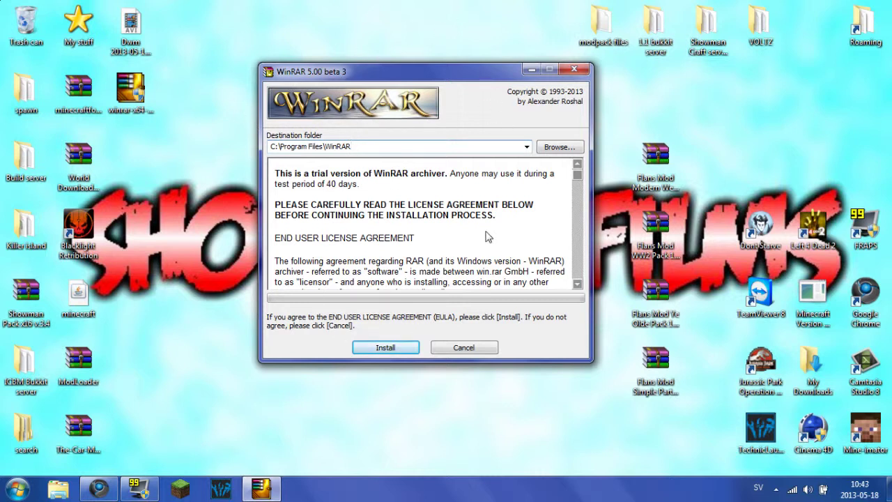
{"action": "left_click", "coordinate": [395, 347]}
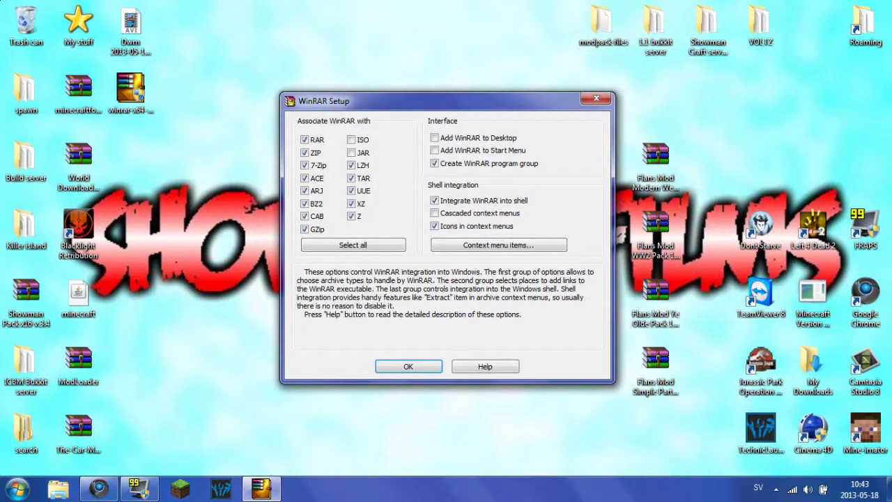
{"action": "left_click_drag", "start_coordinate": [443, 104], "coordinate": [406, 71]}
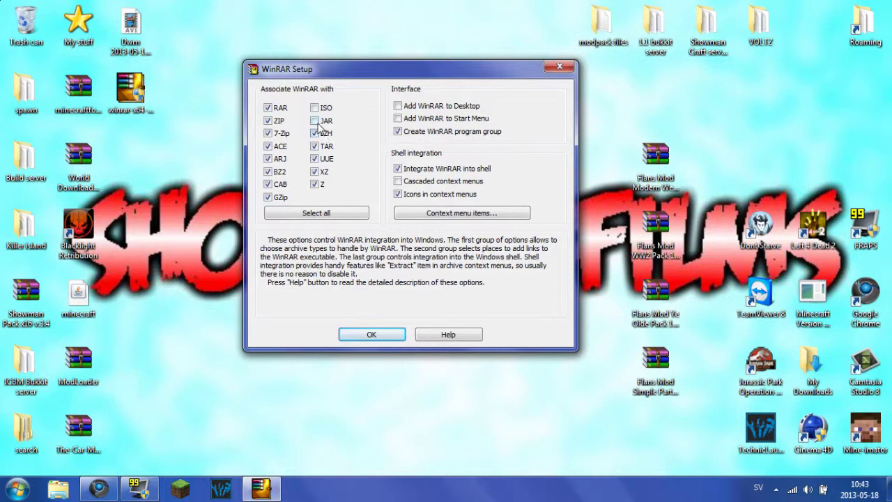
{"action": "left_click", "coordinate": [314, 120]}
{"action": "left_click", "coordinate": [397, 132]}
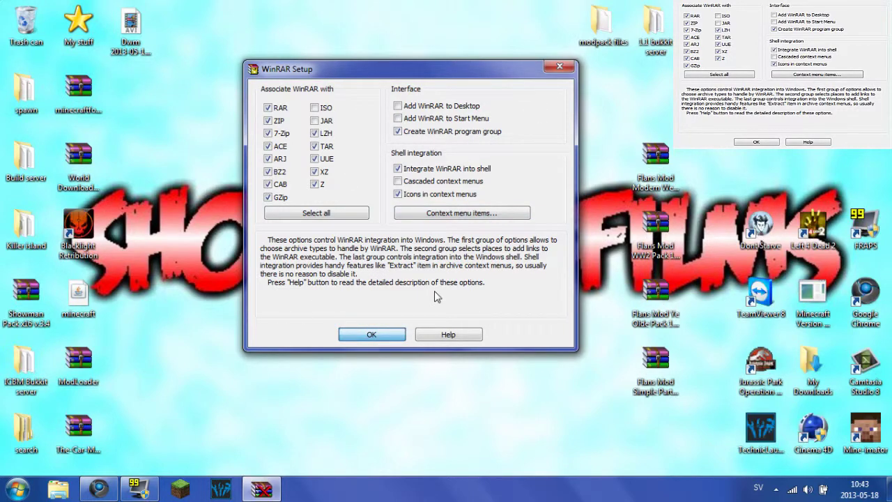
Accept the default setup options, finish installation, and close the WinRAR program group folder.
{"action": "left_click", "coordinate": [371, 334]}
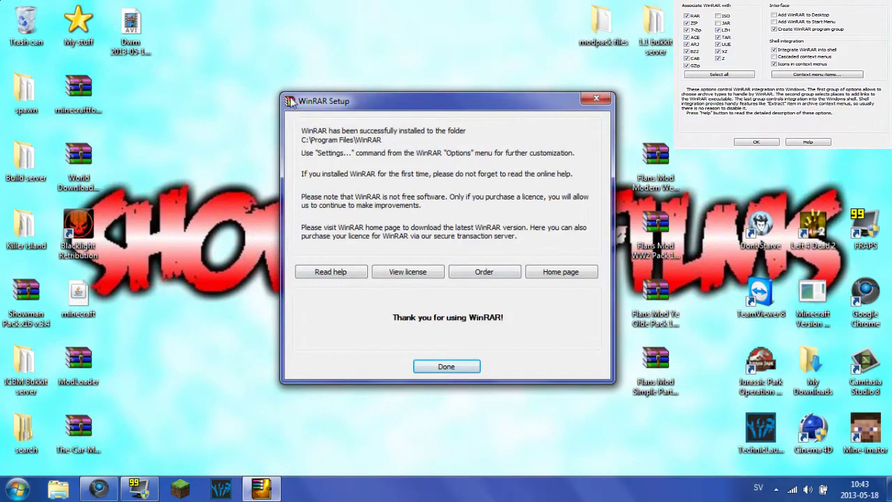
{"action": "left_click", "coordinate": [447, 366]}
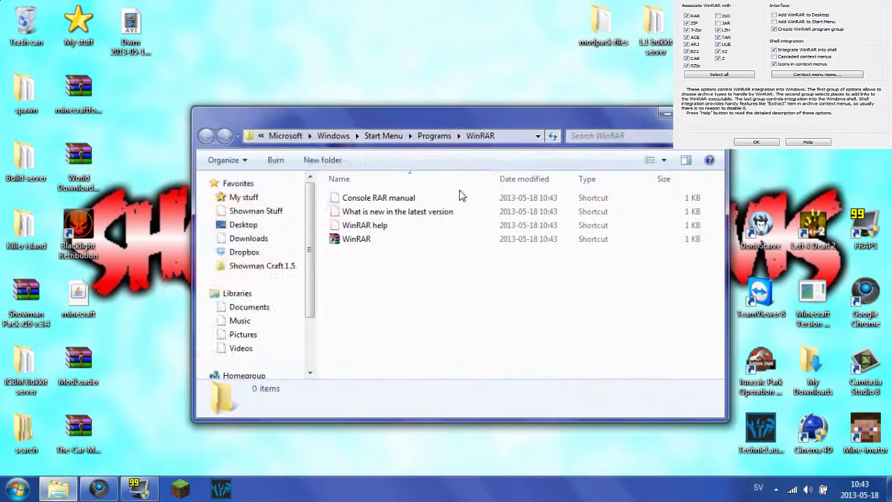
{"action": "left_click_drag", "start_coordinate": [423, 141], "coordinate": [578, 133]}
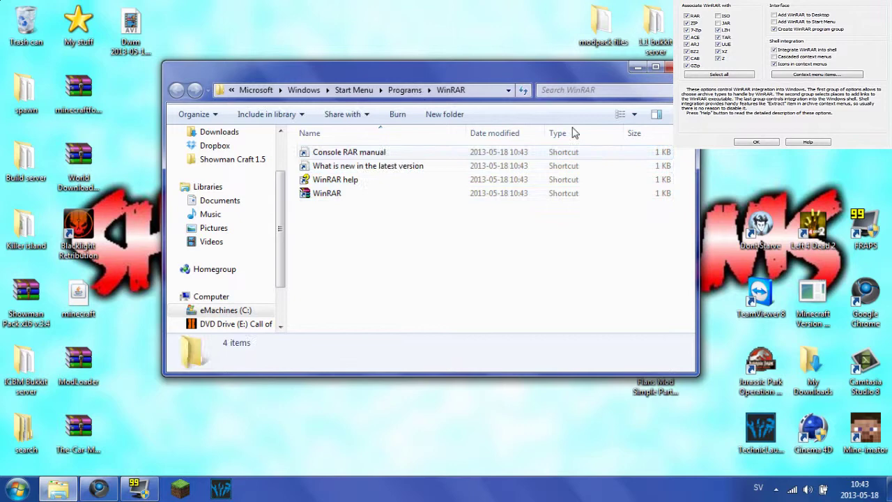
{"action": "left_click", "coordinate": [665, 67]}
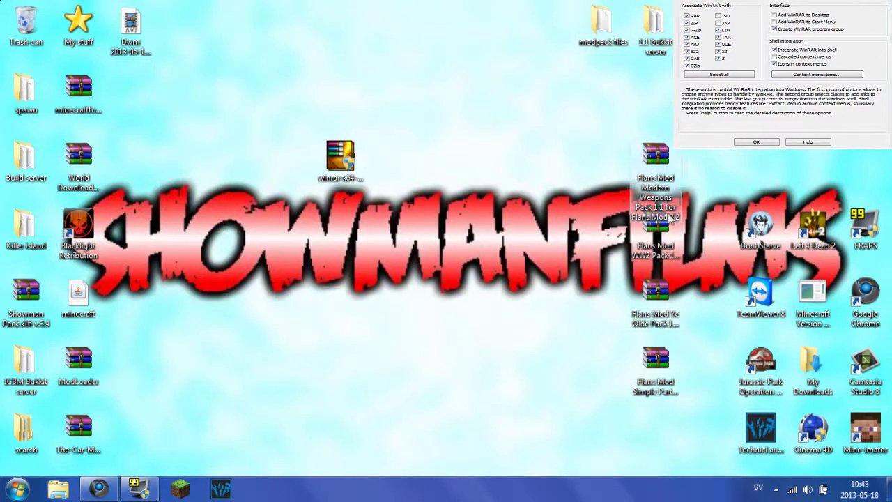
Create a new WinRAR ZIP archive on the desktop named 'lol test' and open it.
{"action": "right_click", "coordinate": [407, 64]}
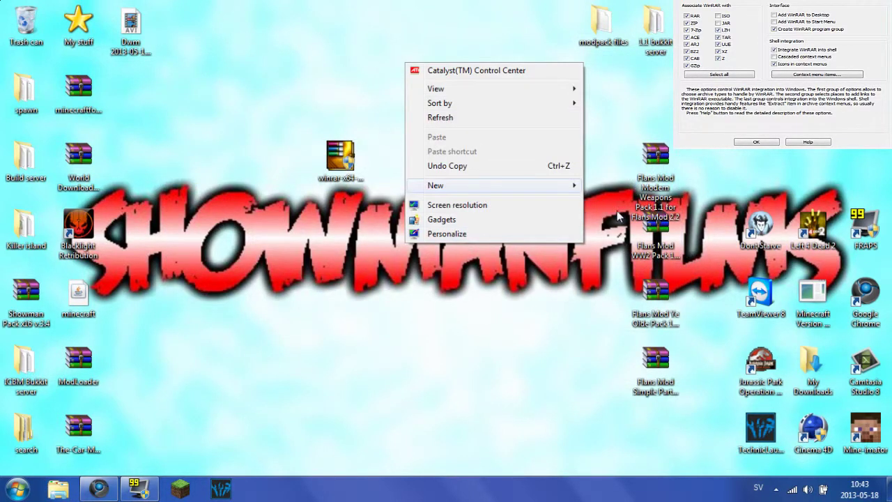
{"action": "mouse_move", "coordinate": [577, 187]}
{"action": "left_click", "coordinate": [617, 312]}
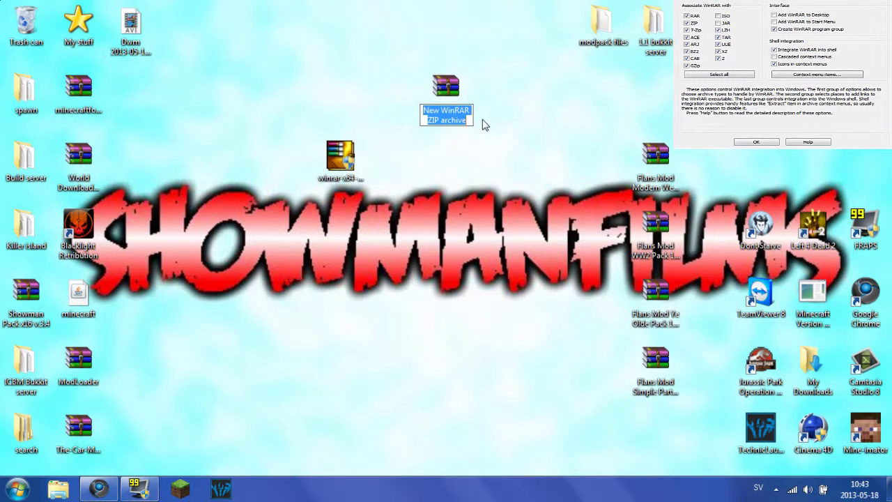
{"action": "type", "text": "lol test"}
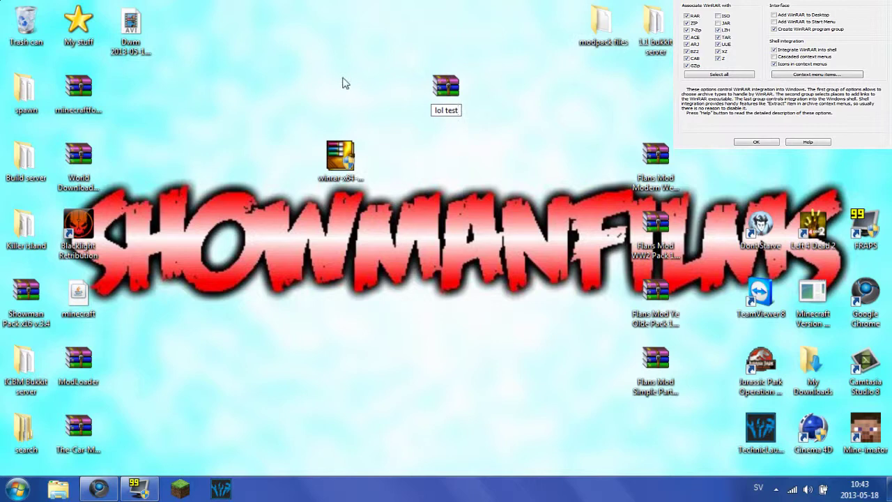
{"action": "key", "text": "Return"}
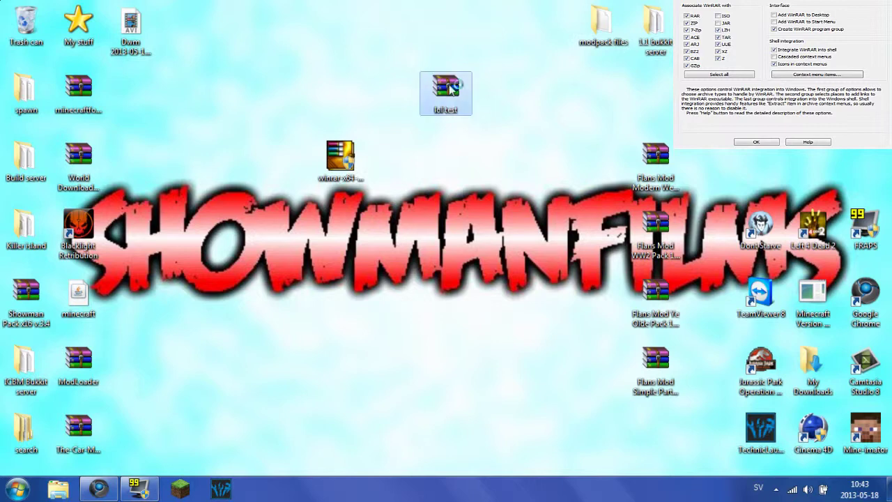
{"action": "double_click", "coordinate": [446, 85]}
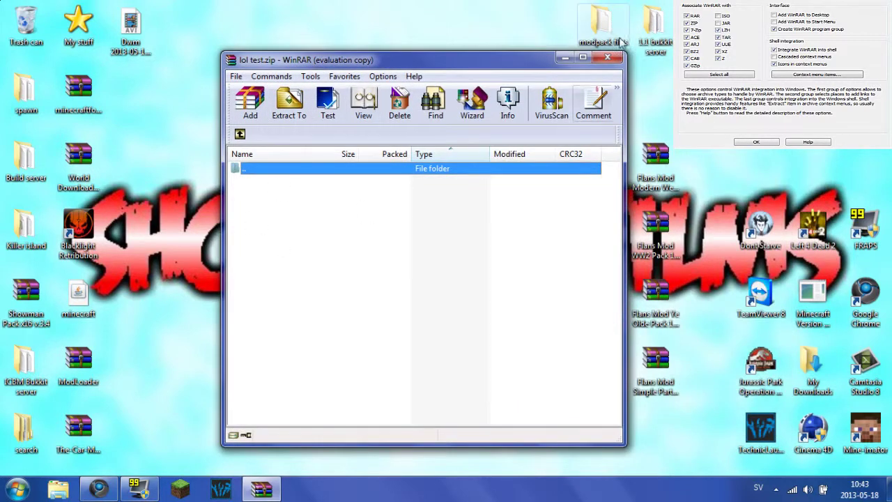
Close WinRAR and send the lol test archive to the Recycle Bin.
{"action": "left_click", "coordinate": [607, 57]}
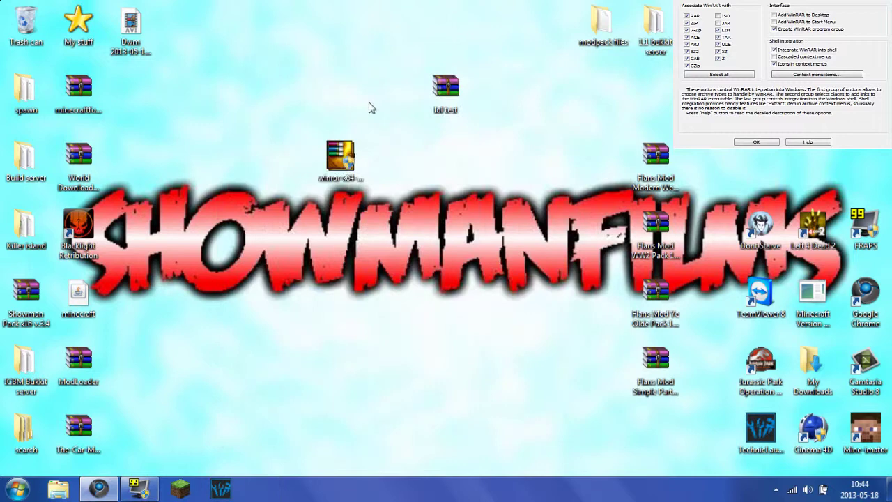
{"action": "key", "text": "Delete"}
{"action": "key", "text": "Return"}
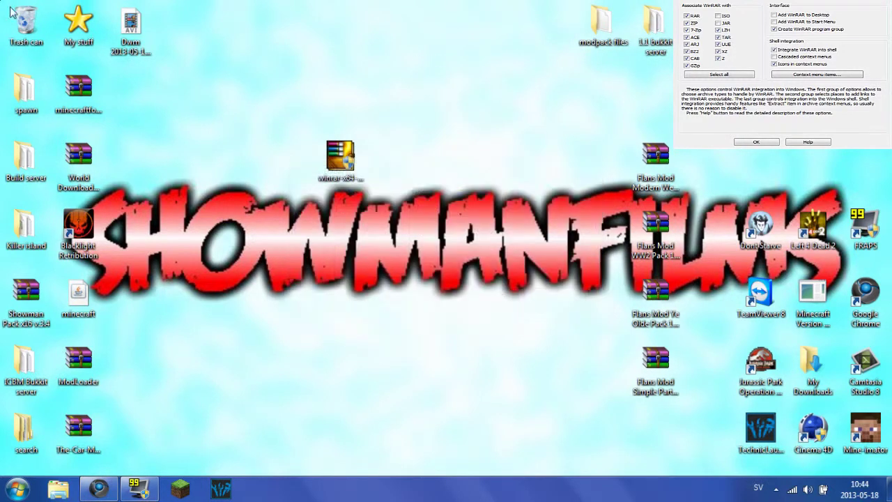
Empty the Recycle Bin and move the WinRAR installer icon to the desktop's top row.
{"action": "right_click", "coordinate": [14, 10]}
{"action": "left_click", "coordinate": [66, 36]}
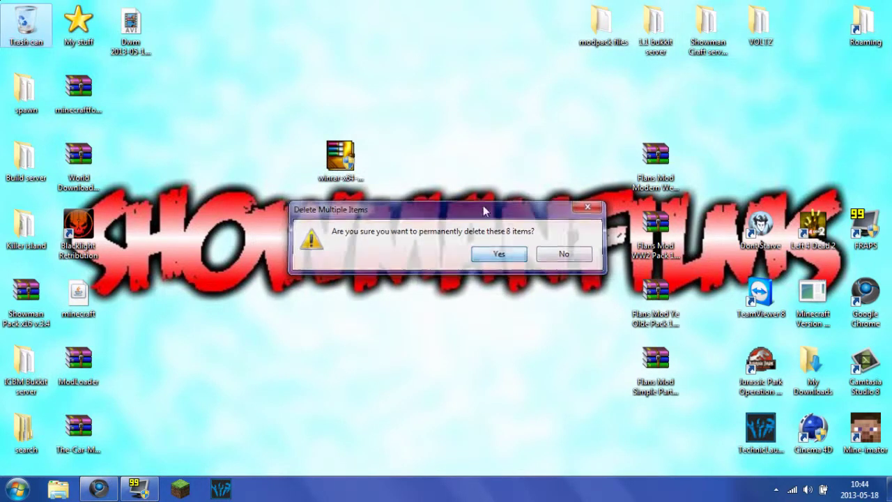
{"action": "key", "text": "Return"}
{"action": "left_click_drag", "start_coordinate": [360, 163], "coordinate": [255, 30]}
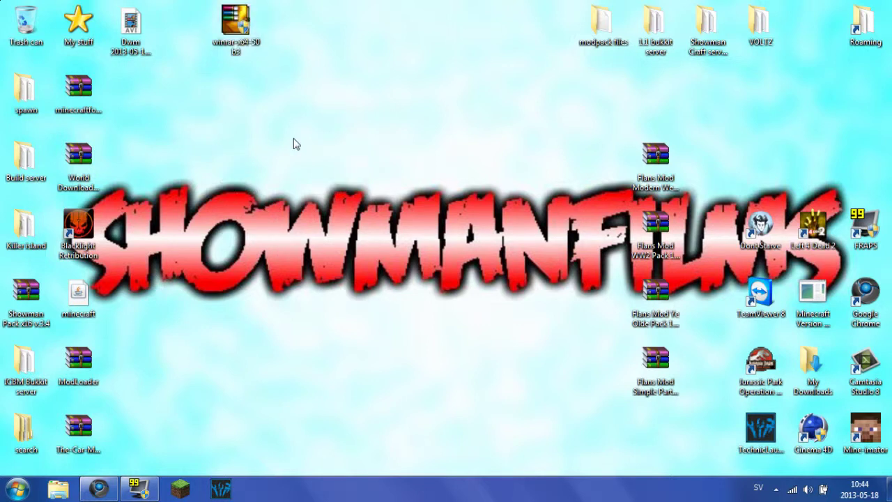